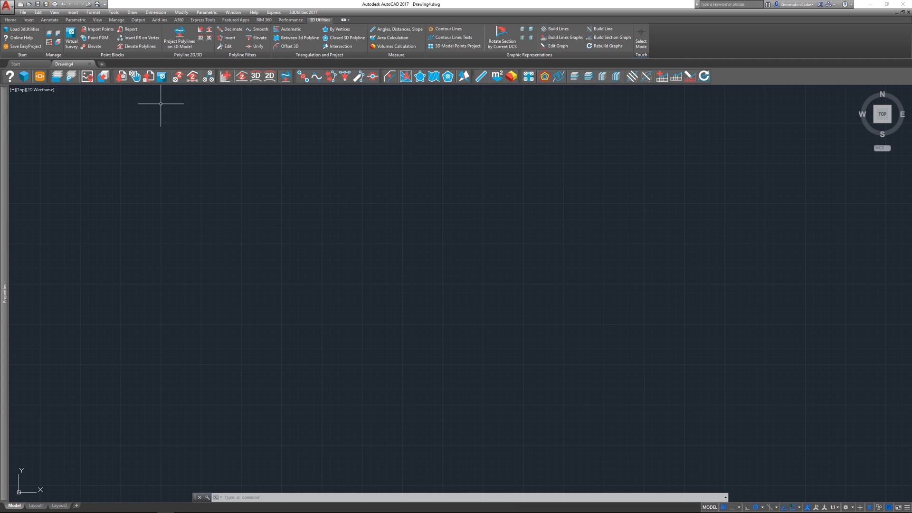
Step: Choose the Tutorial2 text file as the source for importing survey points
click(99, 29)
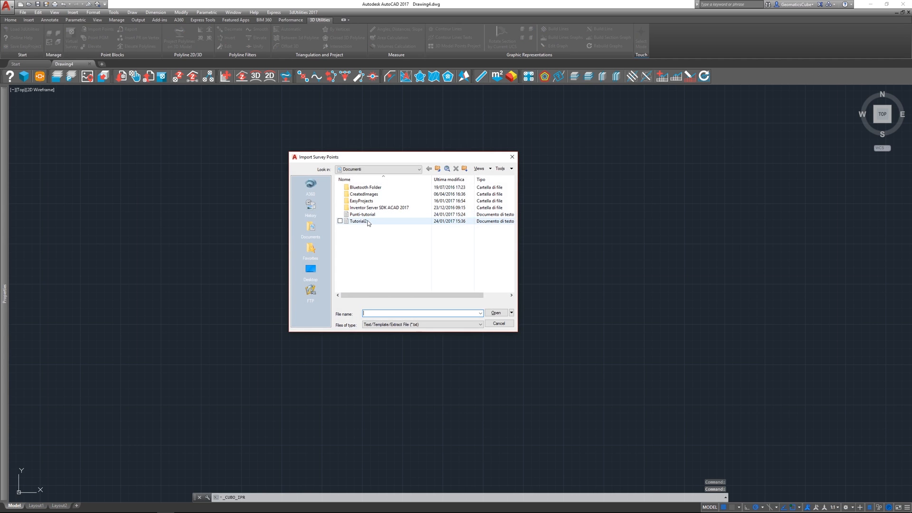
click(359, 222)
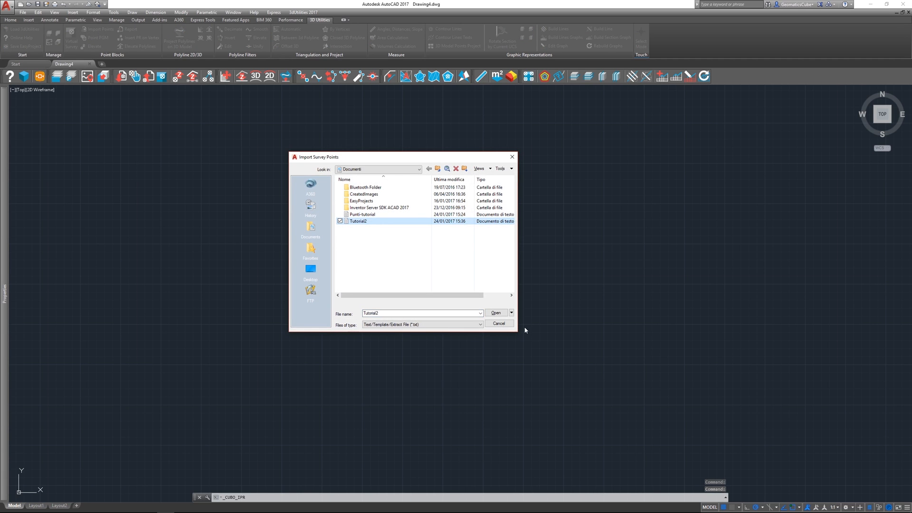
click(492, 312)
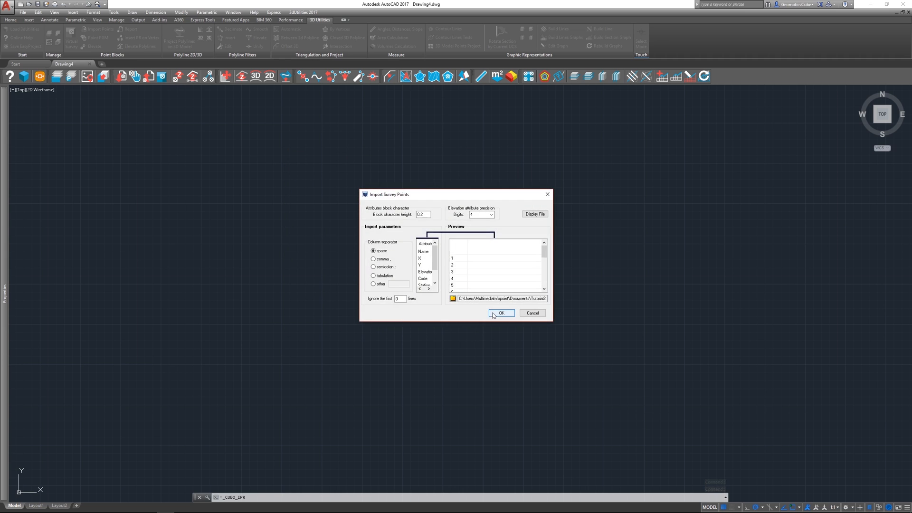
Step: Set the import's column separator to space and ignore the first 1 line of the file
click(385, 260)
click(381, 252)
drag(404, 299, 393, 302)
text(1)
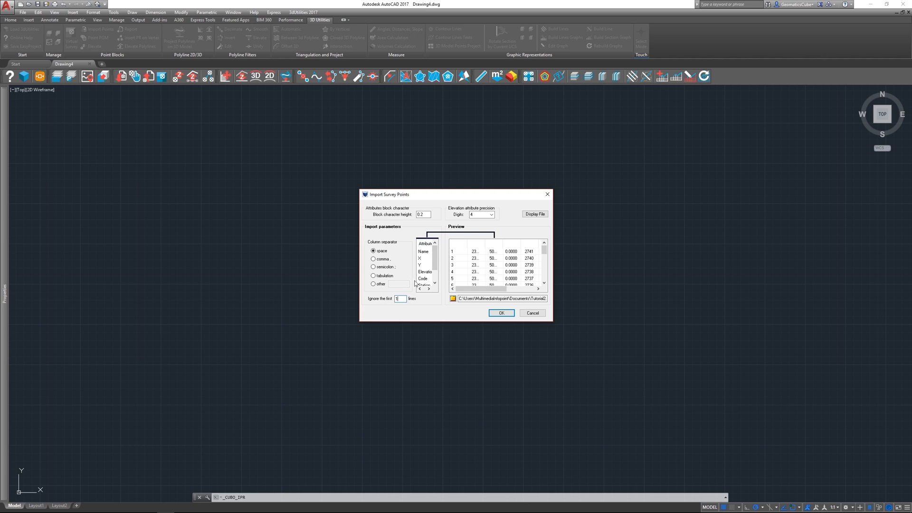
Step: Assign the X, Y, Elevation, Code, Station and Description attributes to their matching preview columns and import the survey points
drag(422, 251, 476, 245)
drag(420, 265, 493, 245)
drag(488, 291, 501, 291)
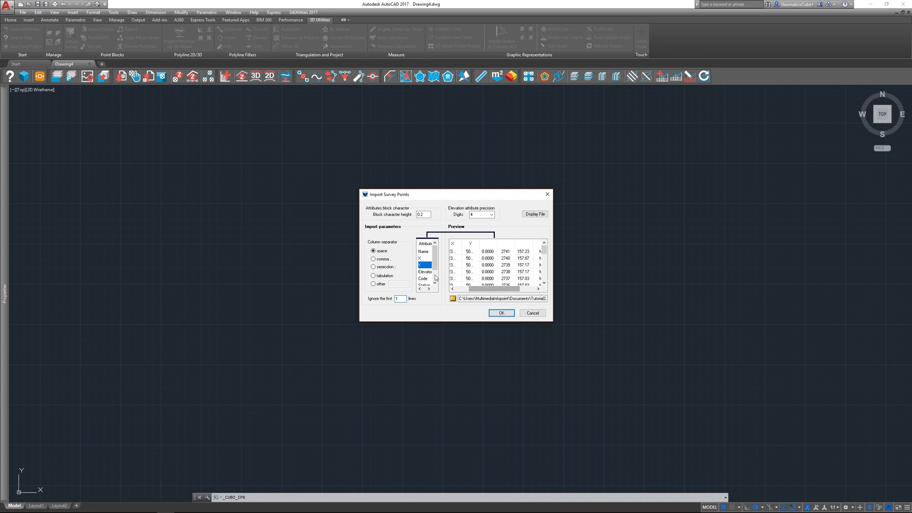
drag(422, 272, 522, 245)
drag(500, 291, 517, 291)
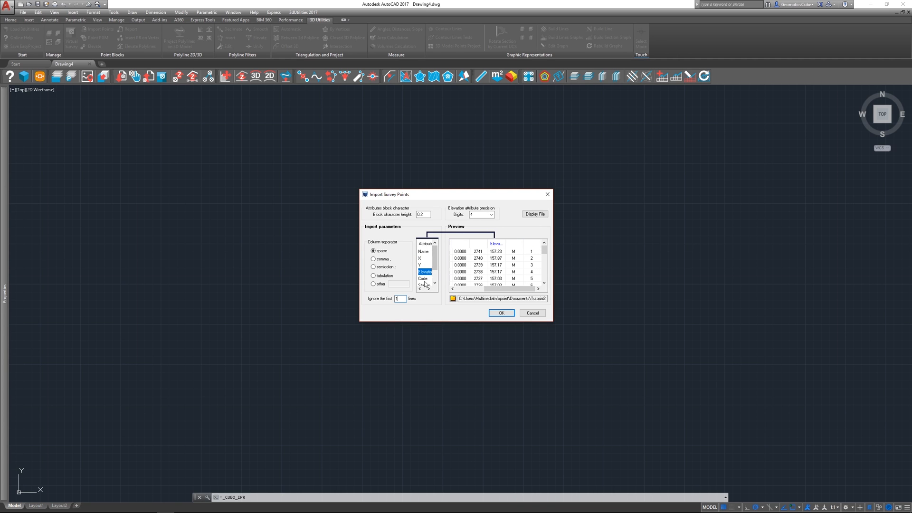
drag(435, 264, 513, 245)
drag(424, 278, 478, 245)
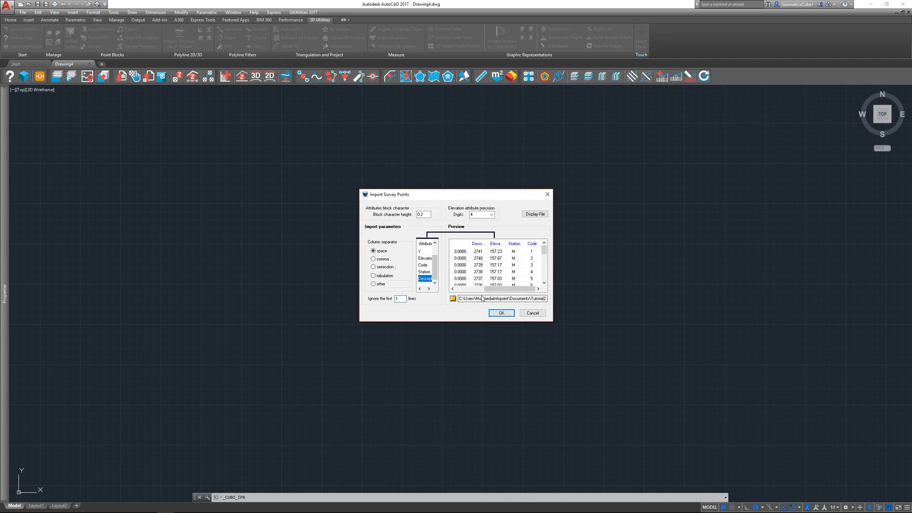
click(502, 312)
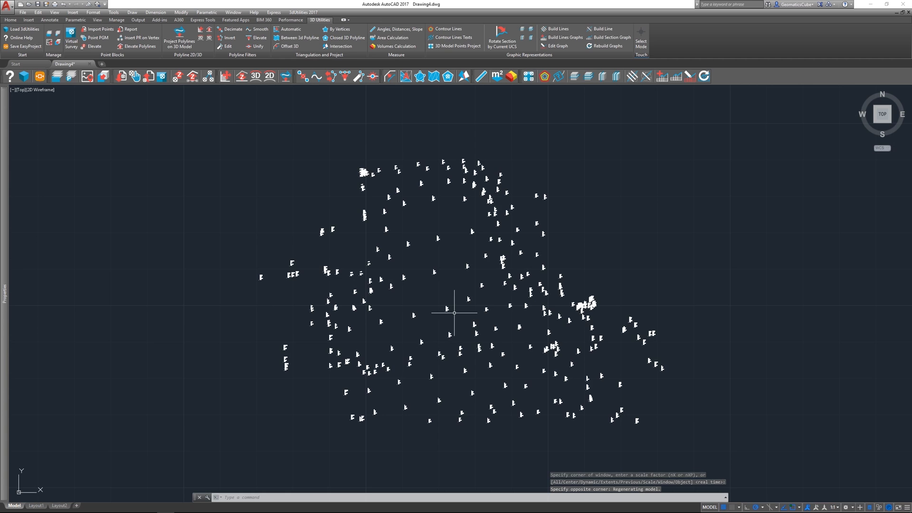
Step: Draw an open polyline through the PI survey points 235, 236, 237, 238 and 239
scroll(381, 281, up, 6)
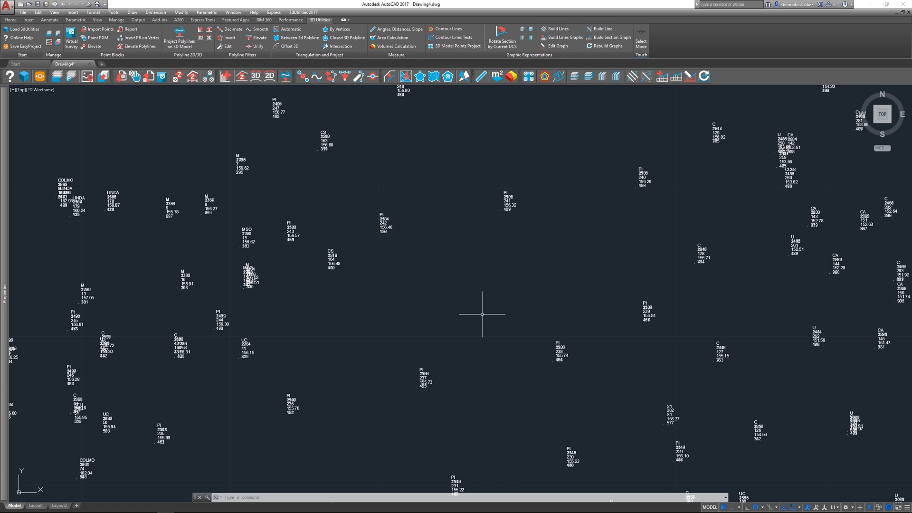
text(poly)
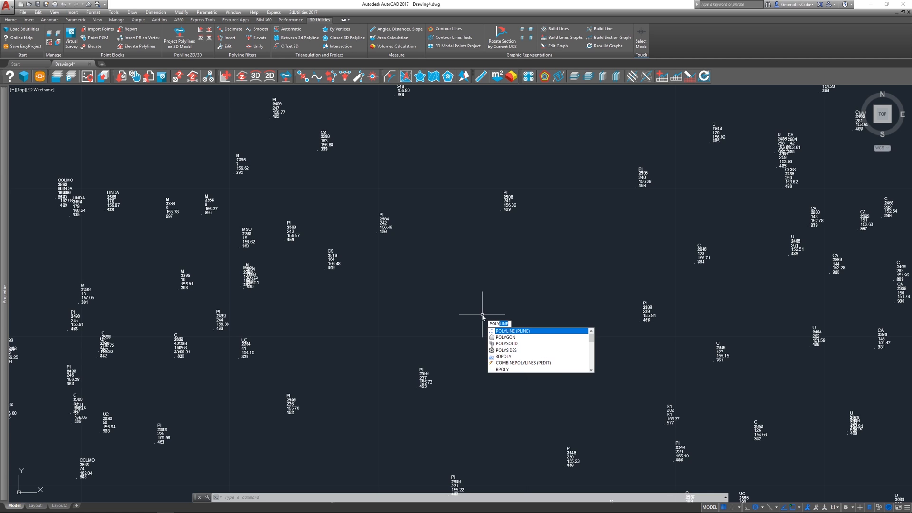
key(Return)
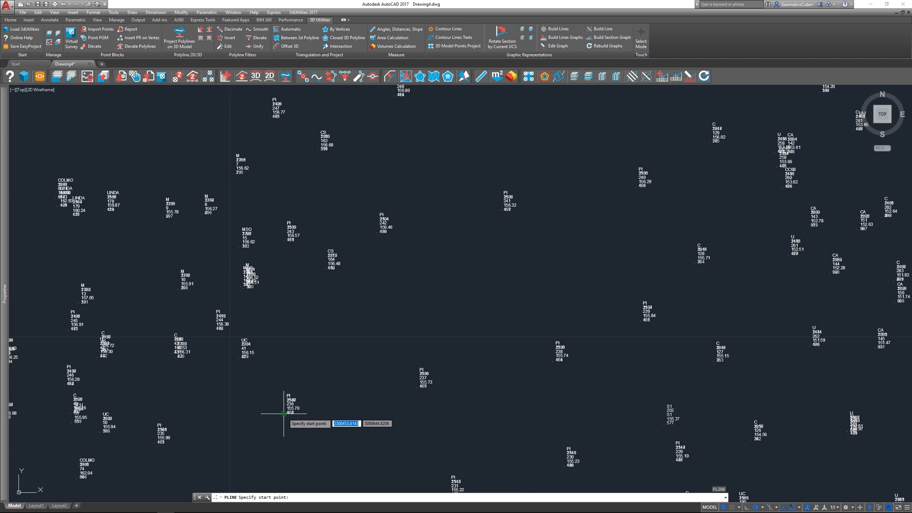
click(155, 443)
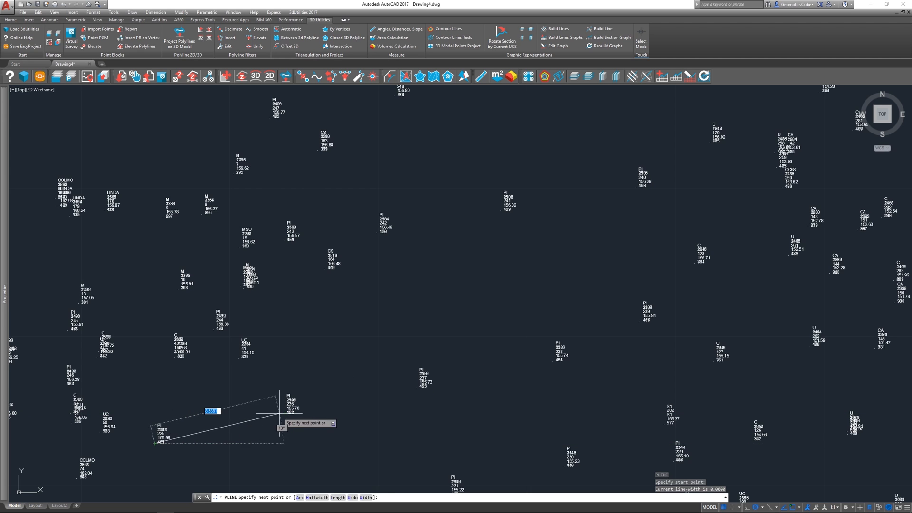
click(417, 388)
click(555, 361)
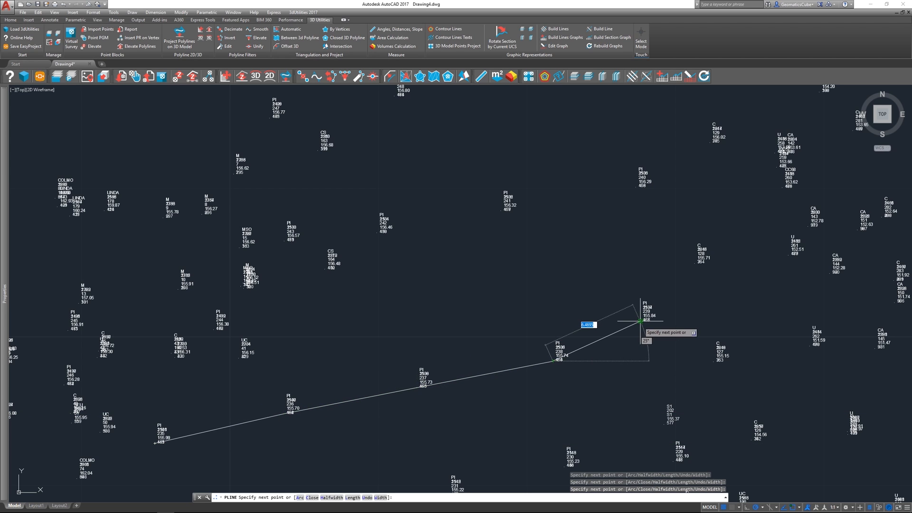
click(640, 321)
key(Return)
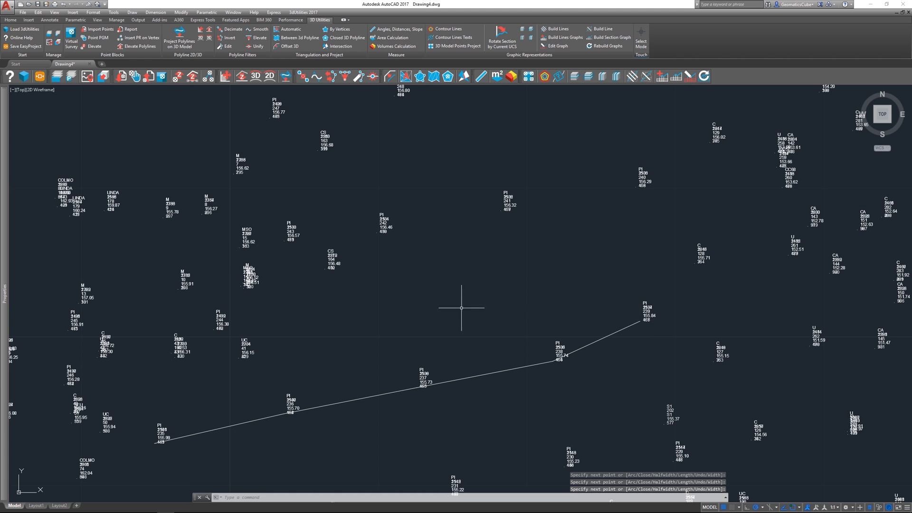
Step: Set the polyline's colour to Red and deselect it
scroll(309, 411, down, 2)
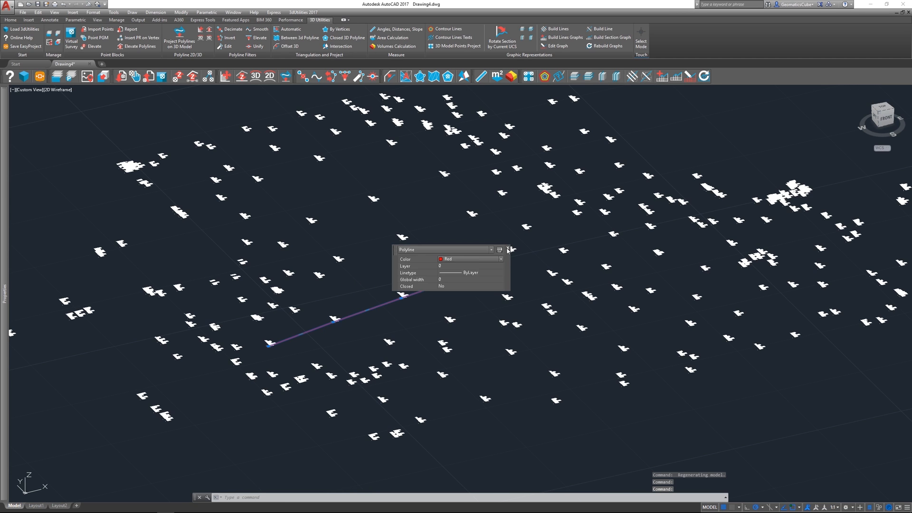
click(504, 248)
key(Escape)
Step: Configure Elevate Polylines by Point Blocks with segments coplanar length 50, blocks proximity 0.01, and PR and PG blocks enabled
scroll(450, 370, down, 5)
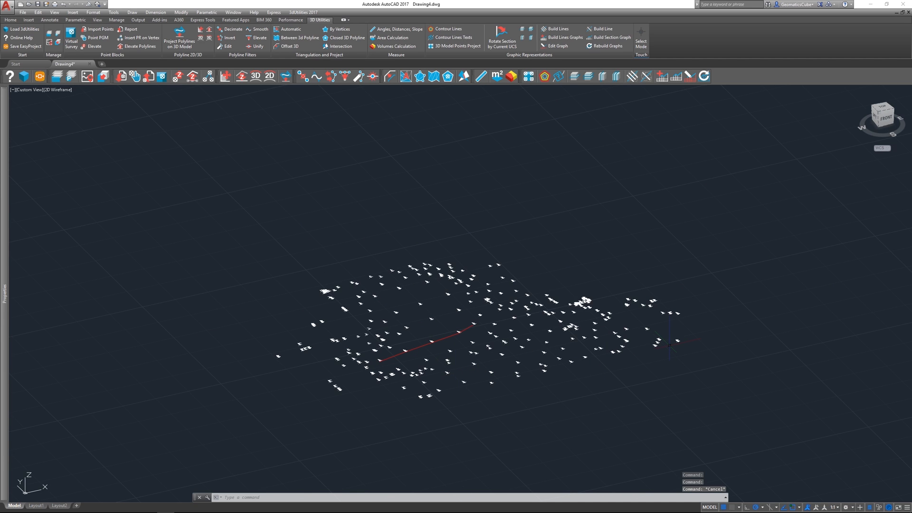
scroll(447, 323, down, 3)
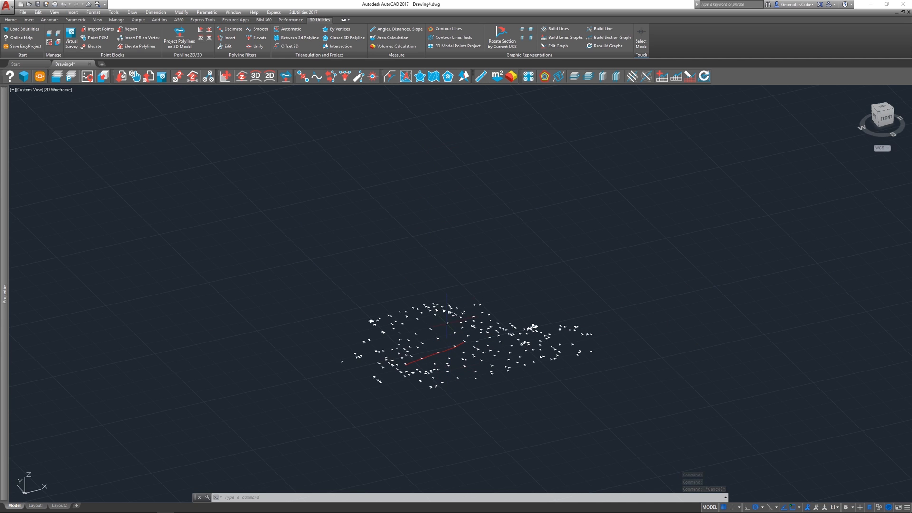
scroll(456, 365, up, 2)
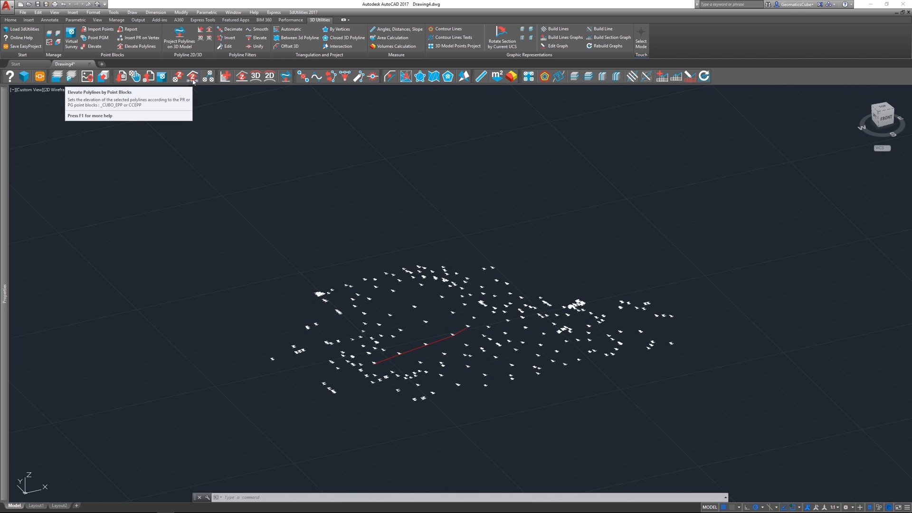
click(193, 80)
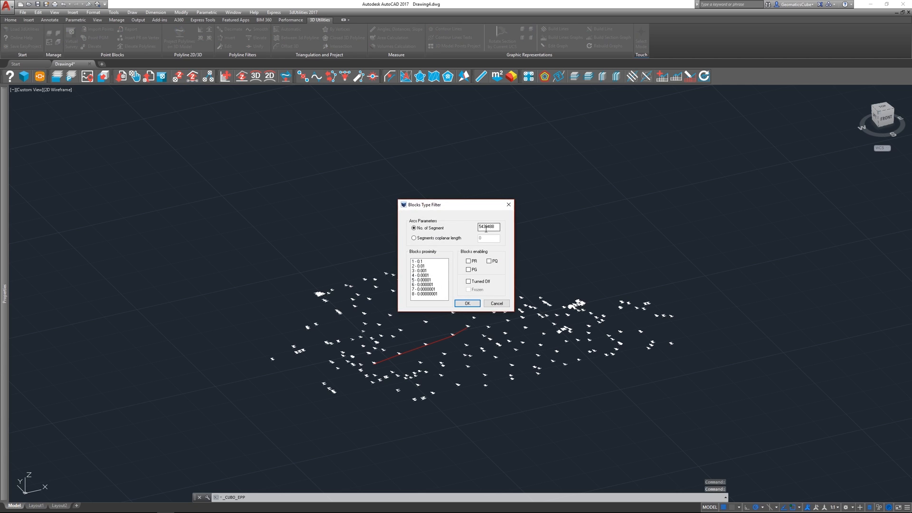
click(468, 261)
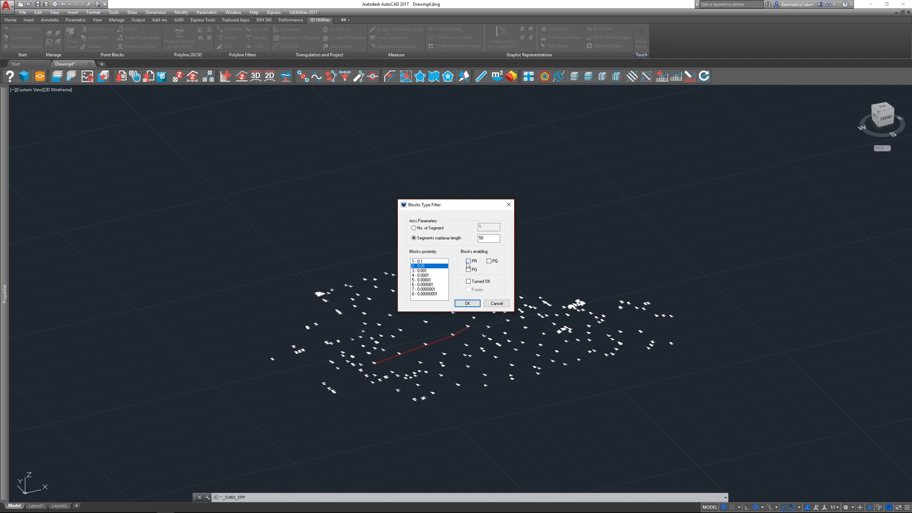
click(468, 269)
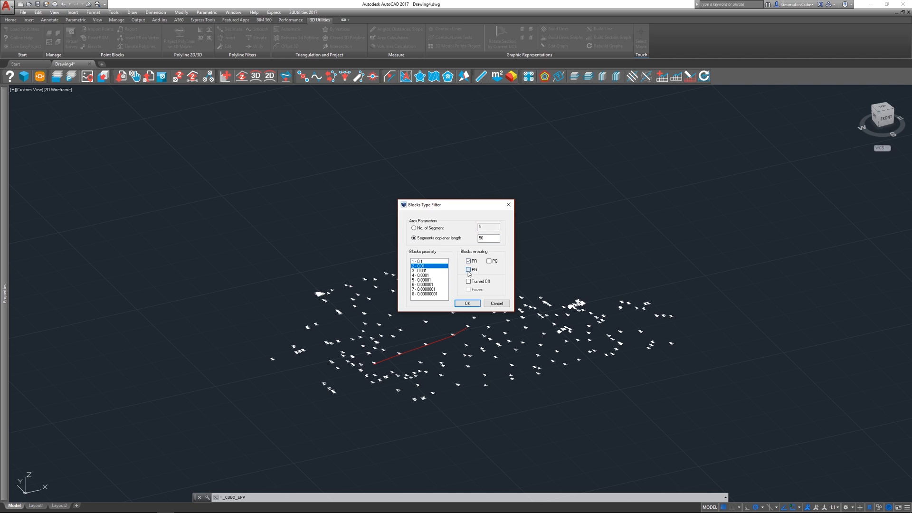
click(467, 303)
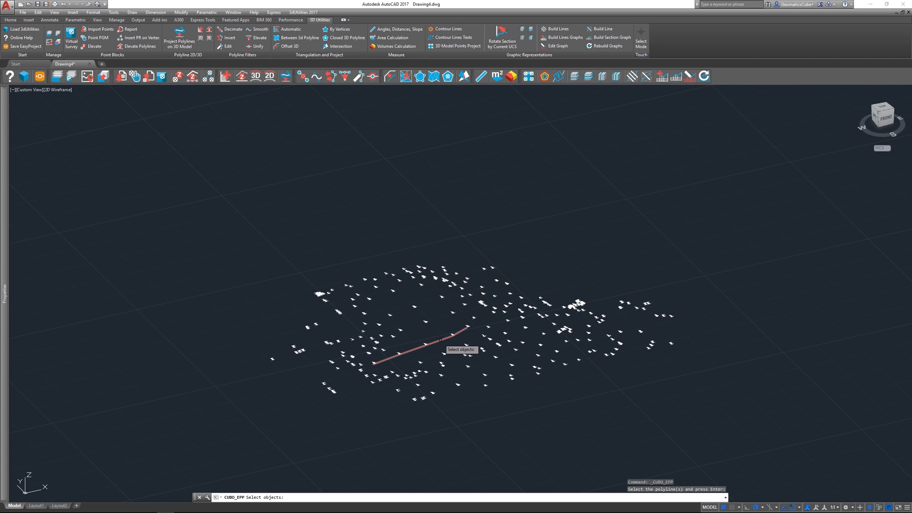
Step: Elevate the red polyline according to the elevations of the point blocks
click(440, 339)
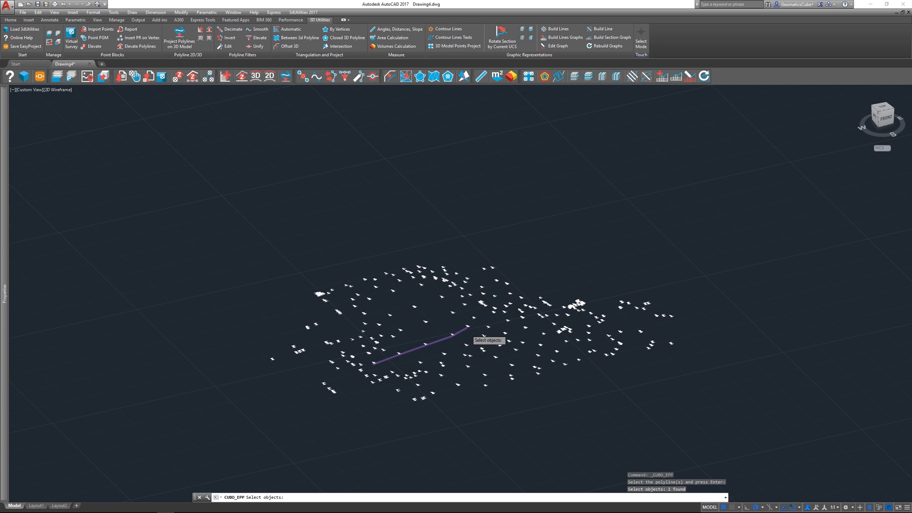
scroll(480, 338, down, 2)
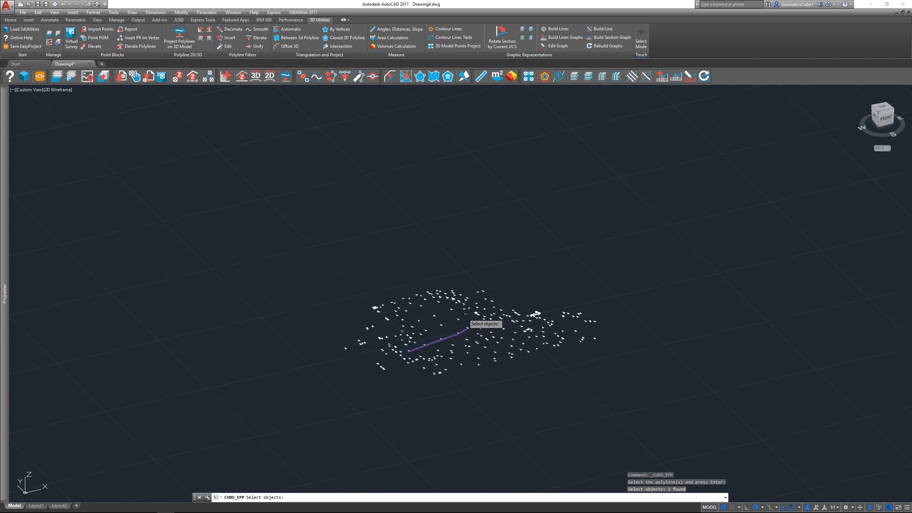
key(Return)
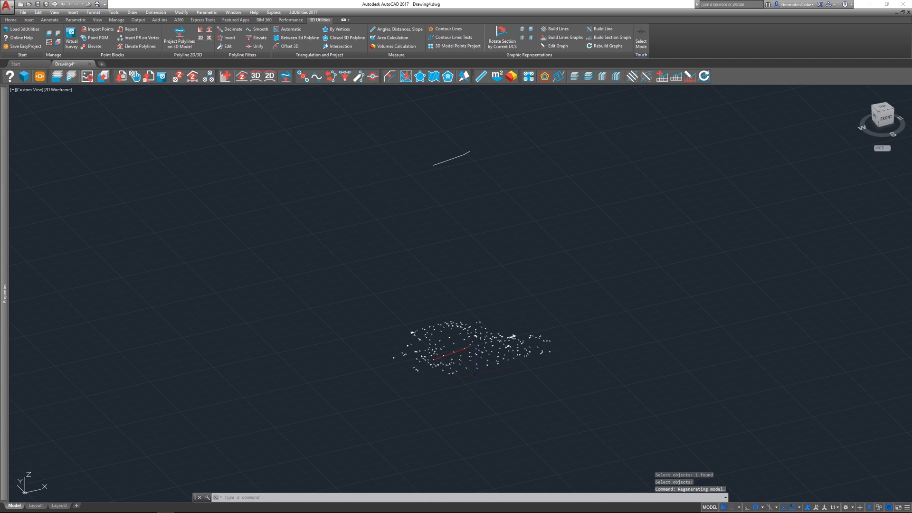
Step: Elevate all the flat survey point blocks to their elevation values
scroll(450, 130, up, 2)
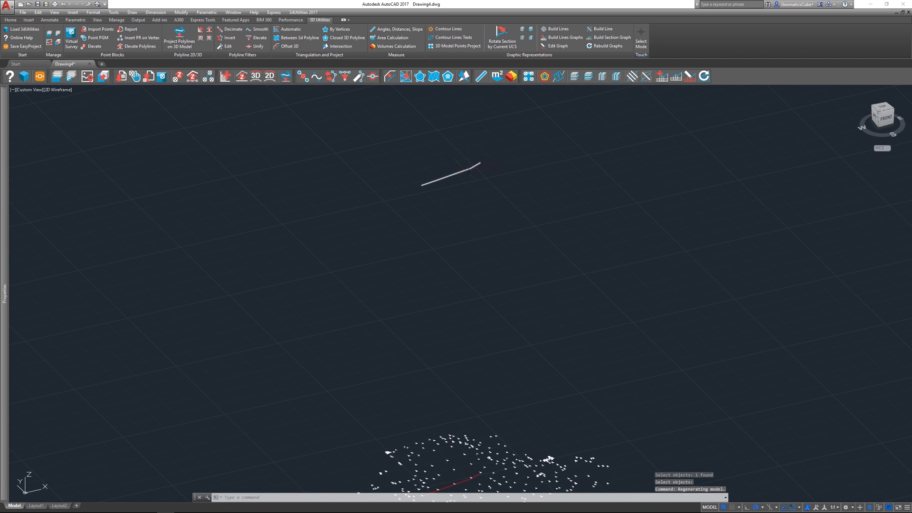
scroll(386, 360, up, 8)
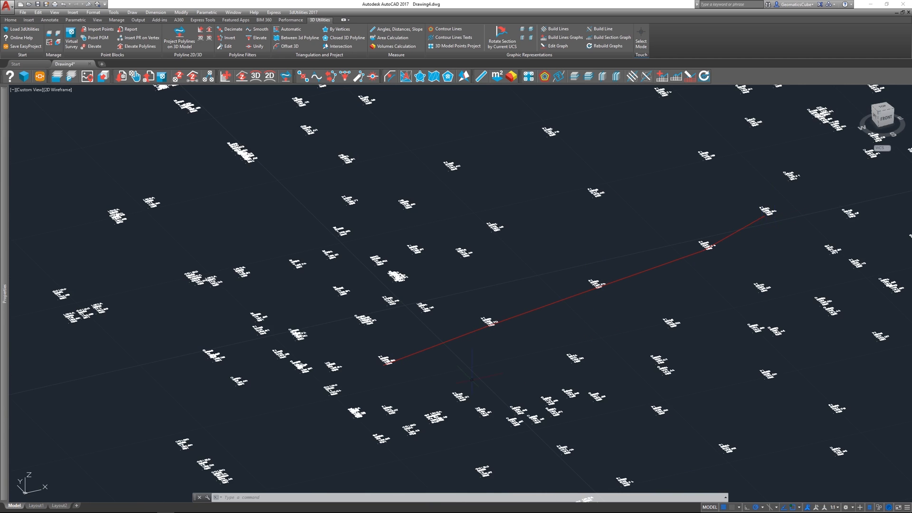
scroll(472, 380, down, 8)
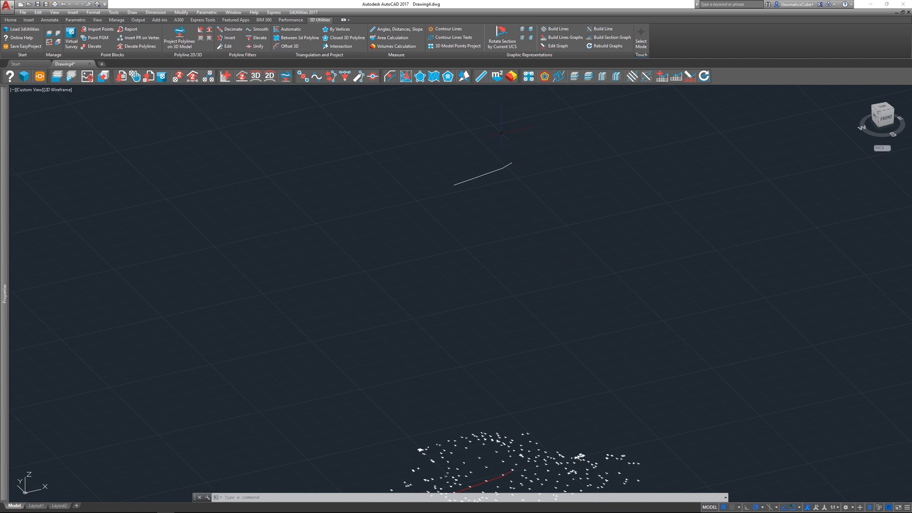
scroll(486, 195, down, 2)
scroll(503, 354, up, 2)
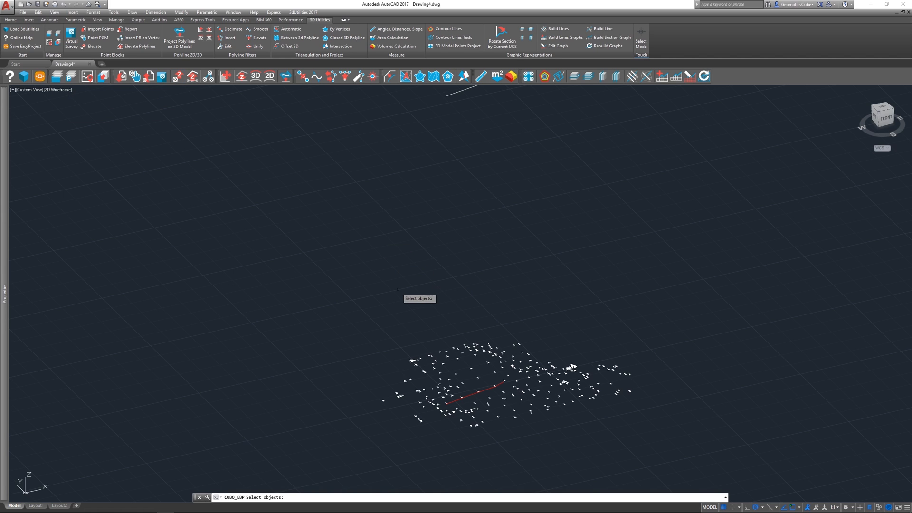
click(372, 284)
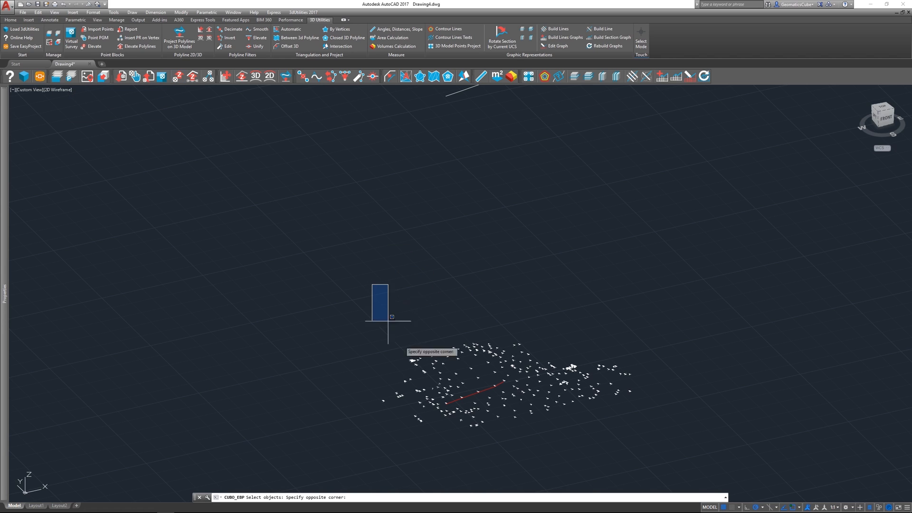
click(669, 440)
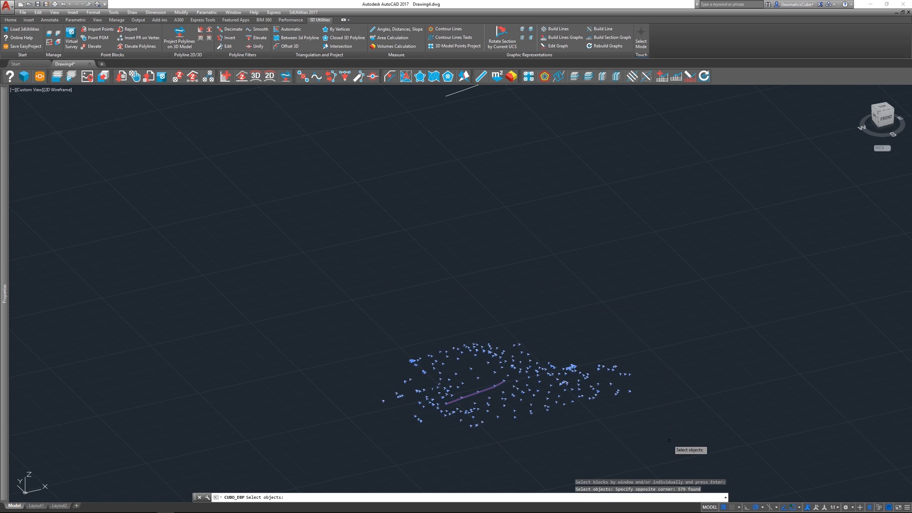
key(Return)
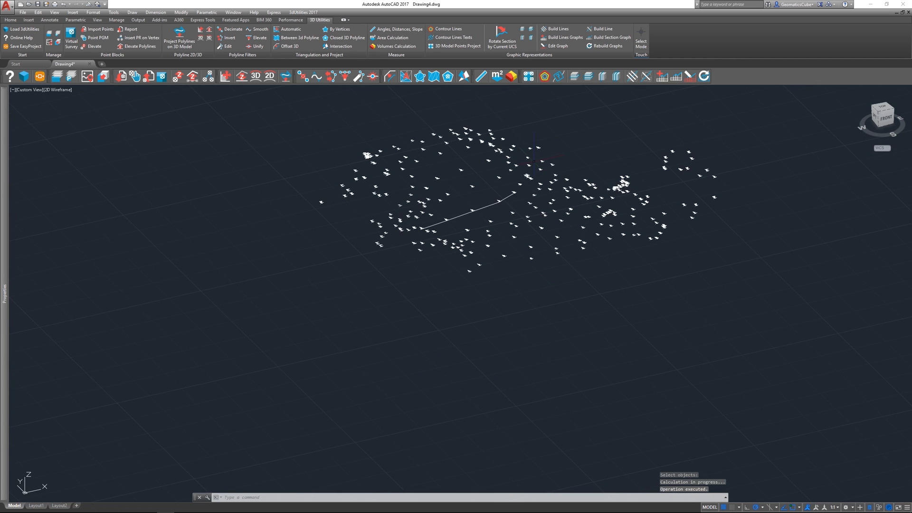
Step: Create an automatic triangulation from all the elevated survey points and the elevated polyline
middle_drag(481, 242, 445, 277)
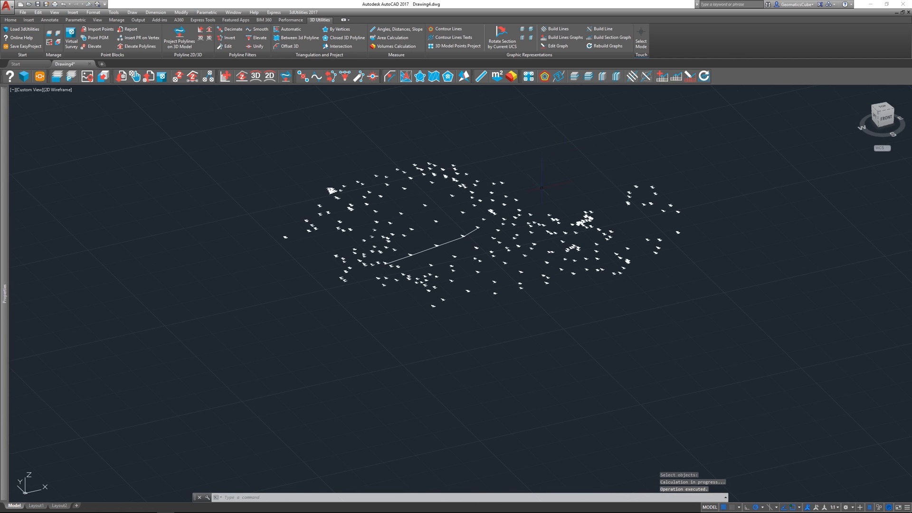
click(408, 78)
click(265, 121)
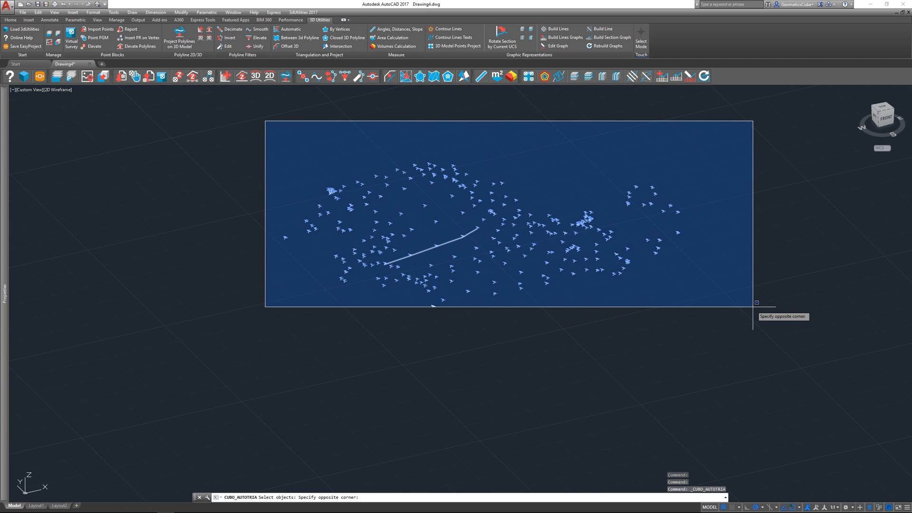
click(746, 314)
key(Return)
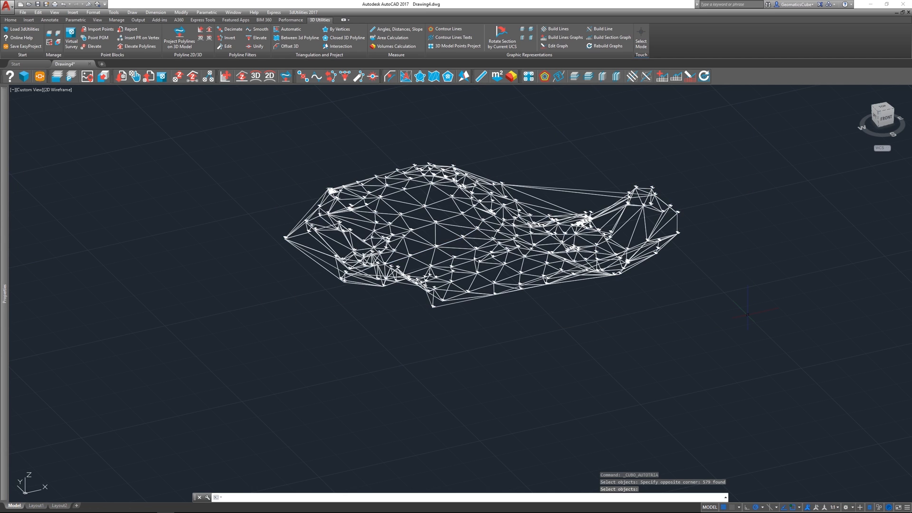
Step: Undo the automatic triangulation and the elevation of the point blocks and polyline, back to the flat survey points
key(ctrl+z)
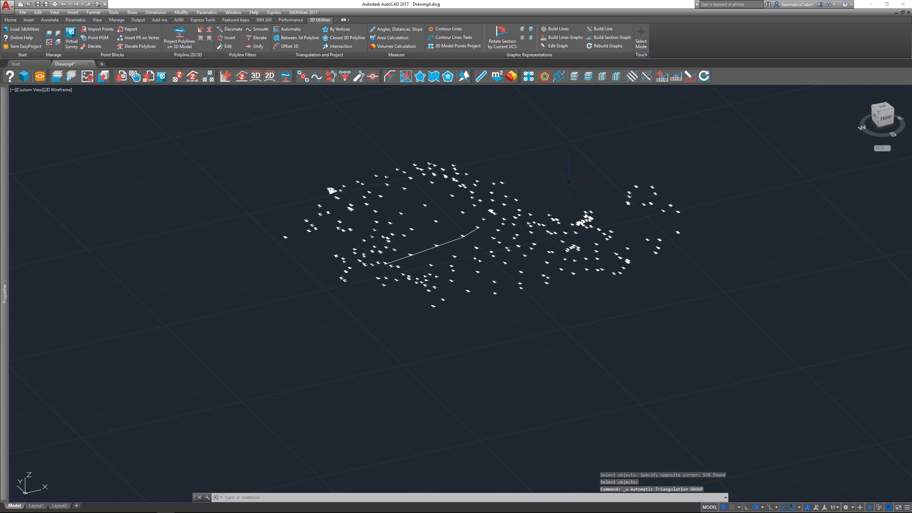
key(ctrl+z)
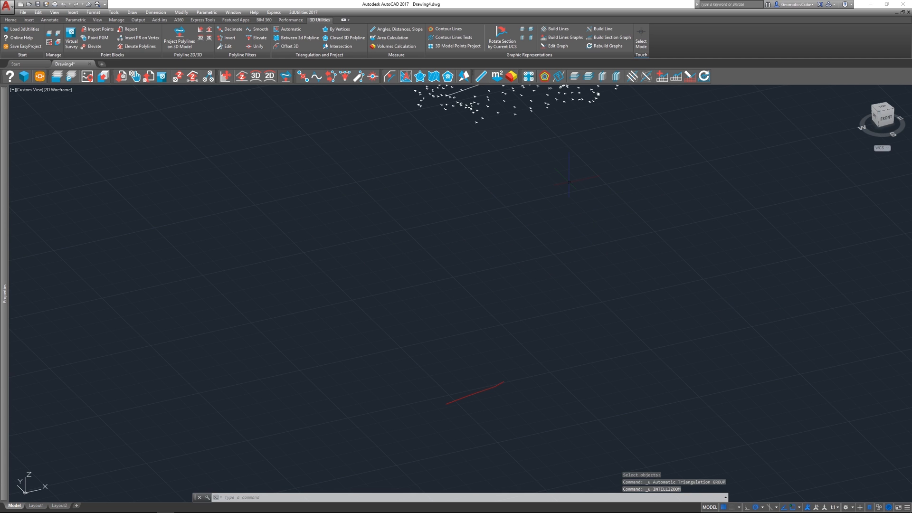
key(ctrl+z)
Step: Configure a manually generated PG point block with text size 5, elevation 156 and description PuntoTut
scroll(482, 378, up, 7)
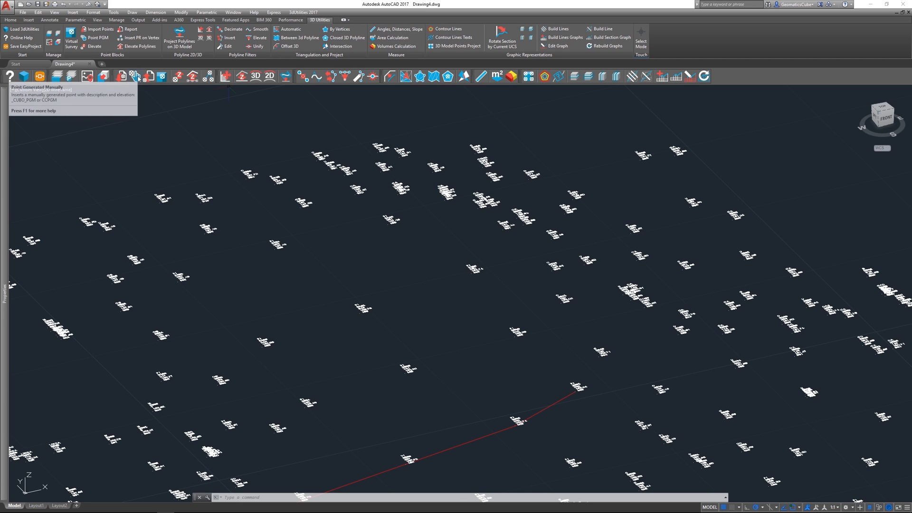
click(138, 76)
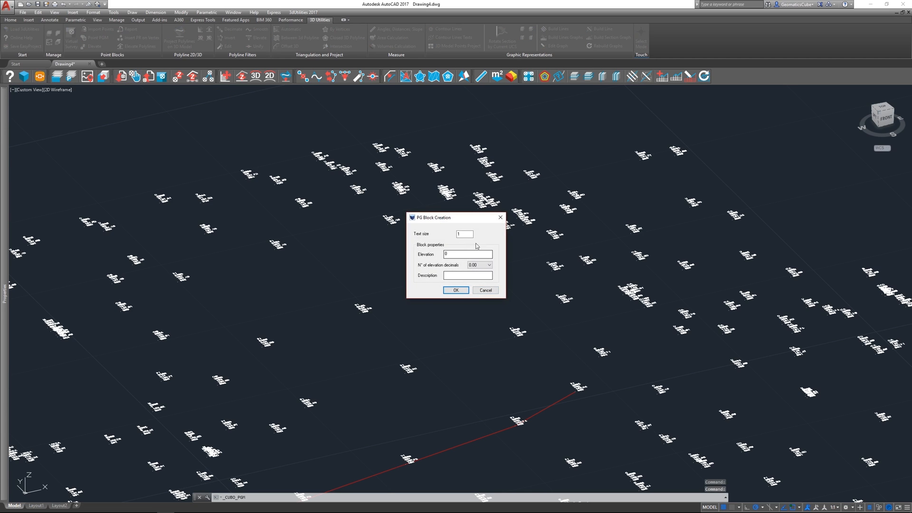
text(5)
key(Tab)
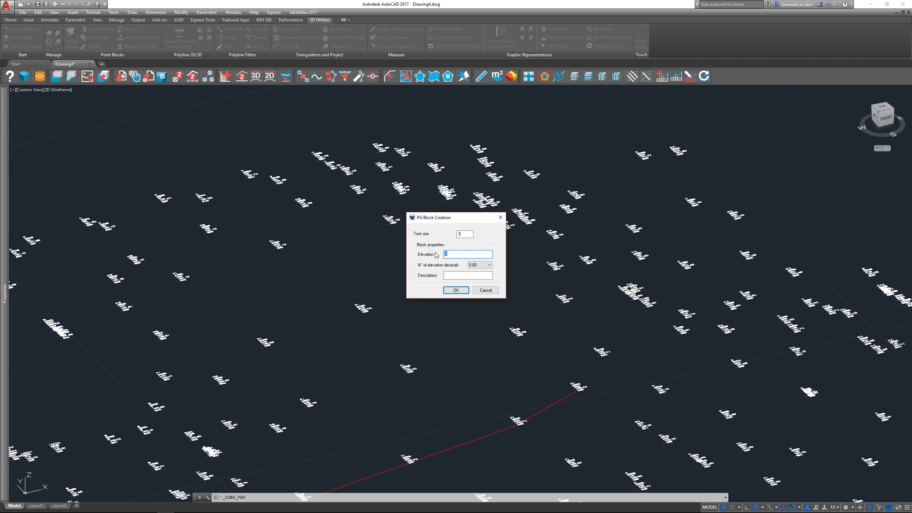
text(156)
key(Tab)
click(456, 275)
text(PuntoTU)
key(BackSpace)
key(BackSpace)
key(BackSpace)
click(456, 292)
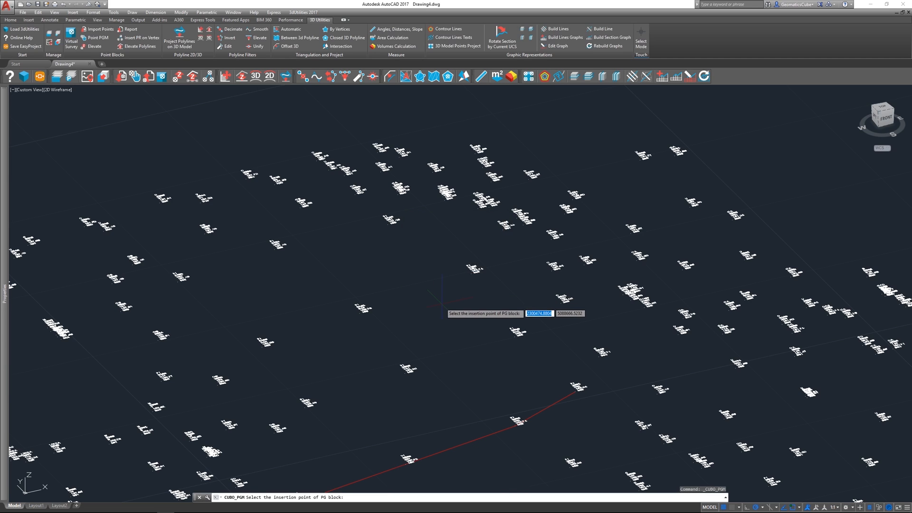
Step: Insert the PuntoTut block in the empty area among the survey points, beyond the red polyline
scroll(442, 304, down, 3)
scroll(442, 302, up, 5)
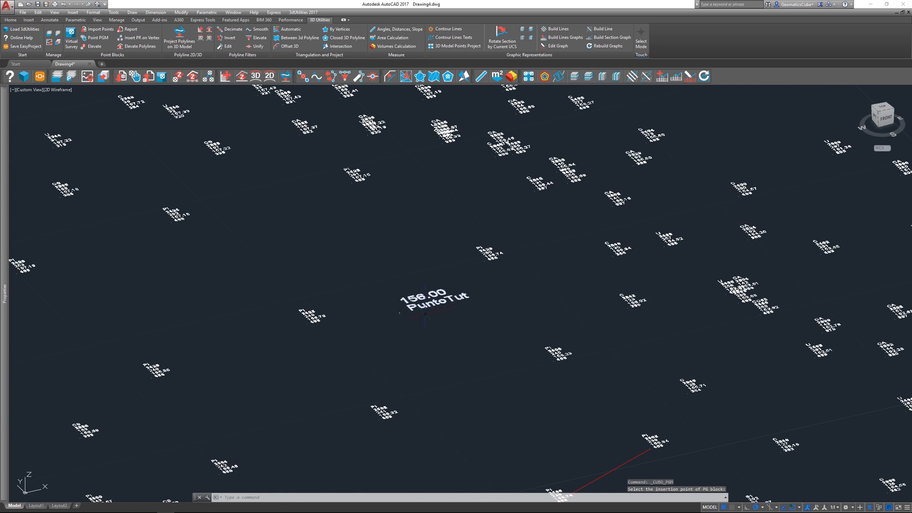
click(426, 288)
Step: Run the point block report for the PuntoTut block type, using a window selection around the surrounding survey points
scroll(481, 344, down, 3)
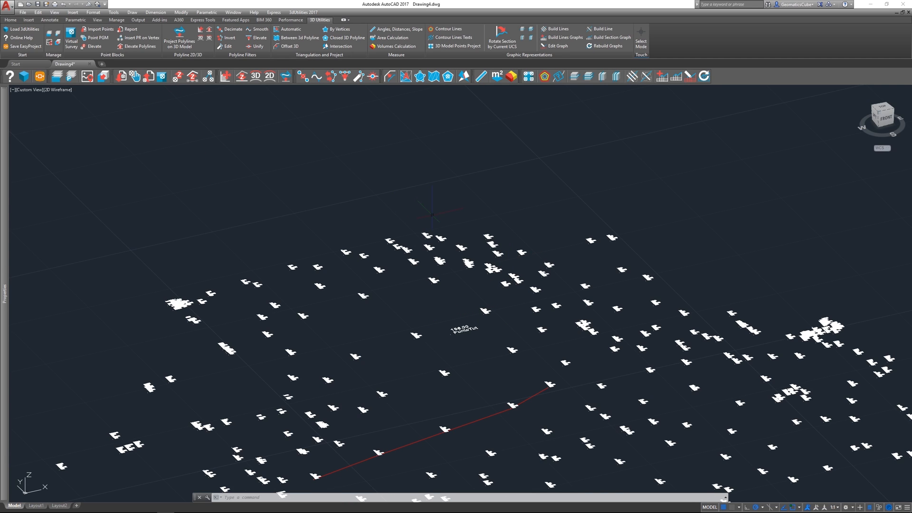
scroll(546, 273, up, 5)
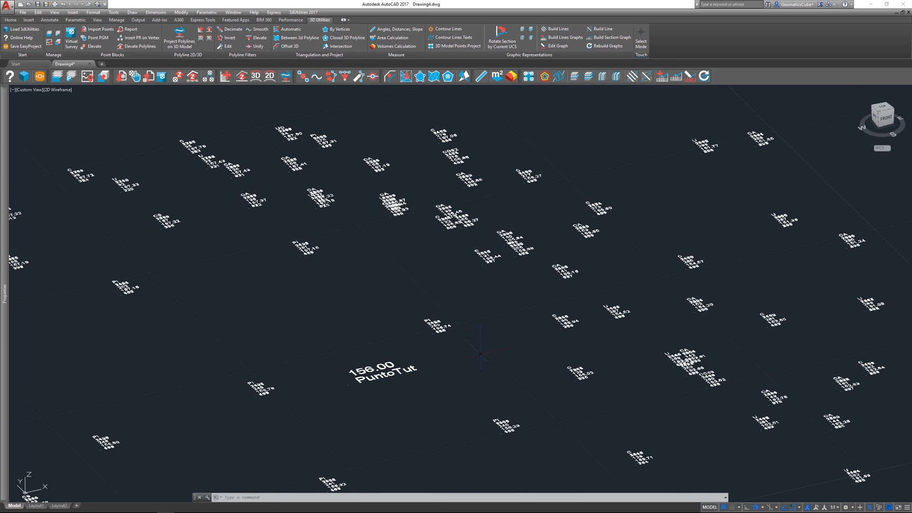
scroll(354, 391, up, 2)
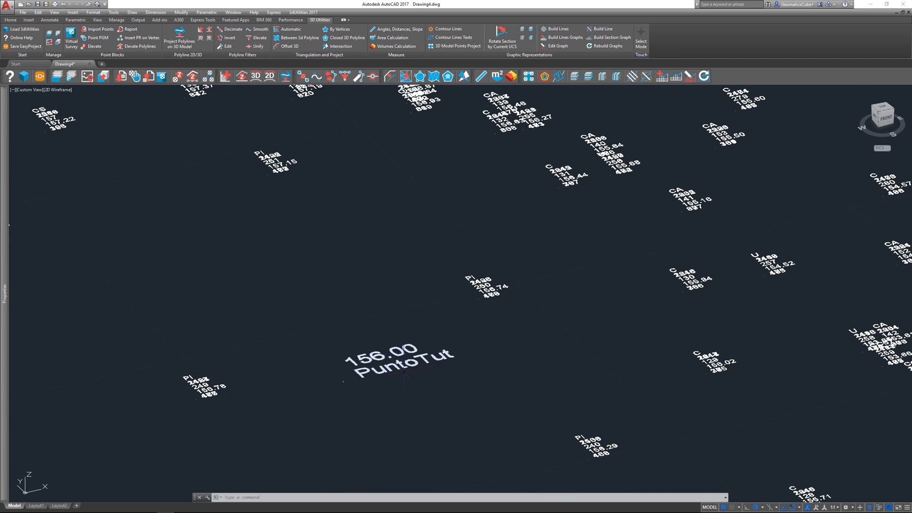
scroll(413, 375, down, 2)
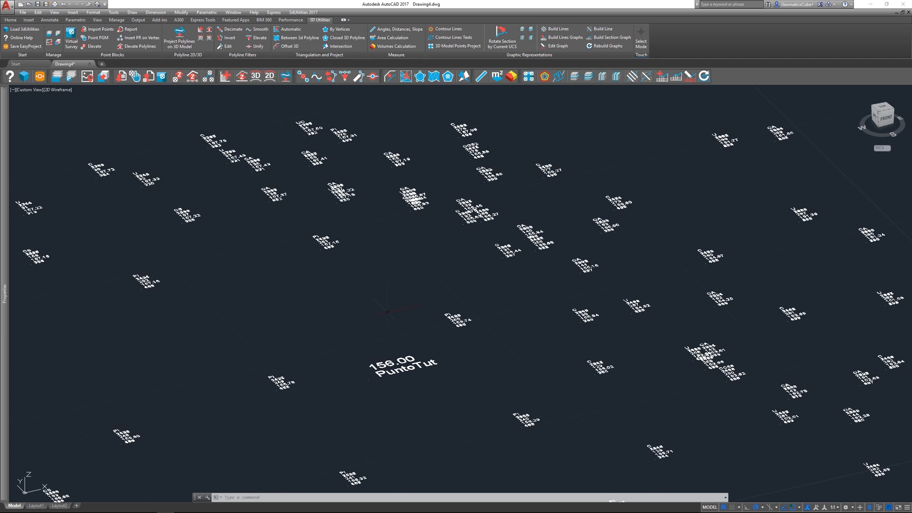
scroll(387, 311, down, 2)
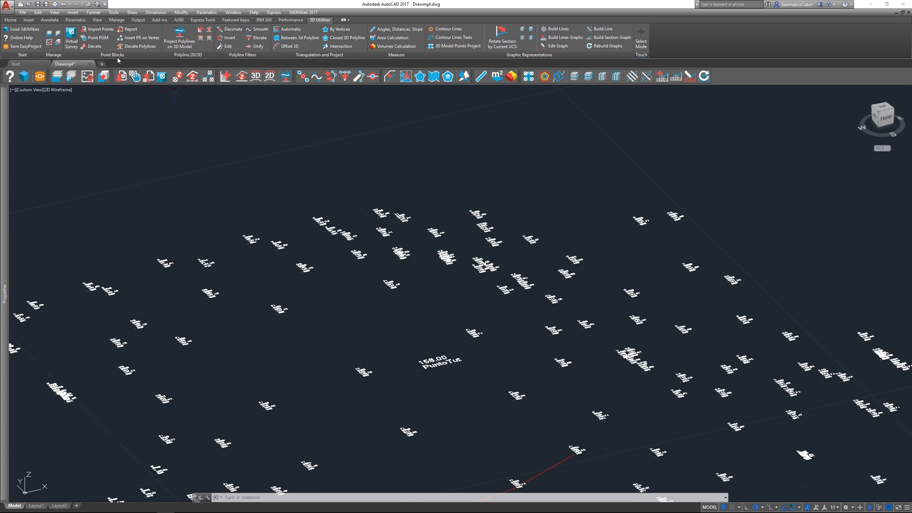
click(149, 80)
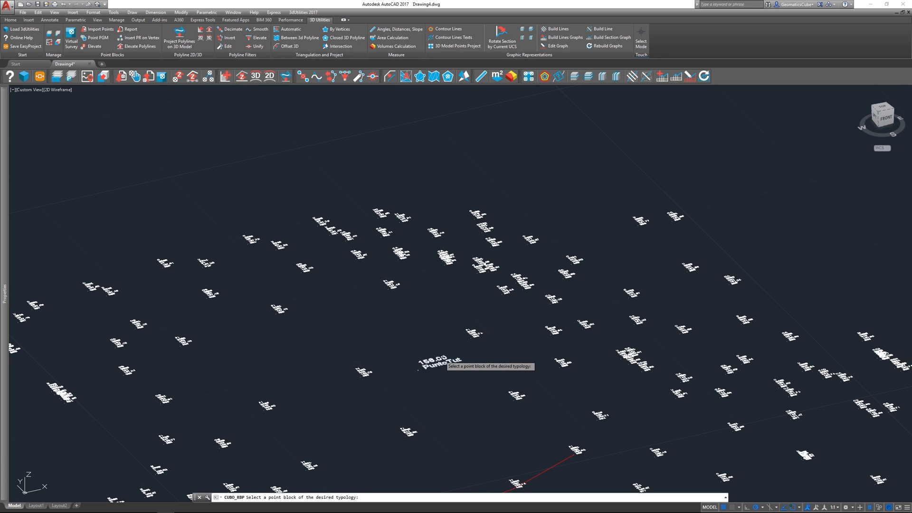
click(440, 357)
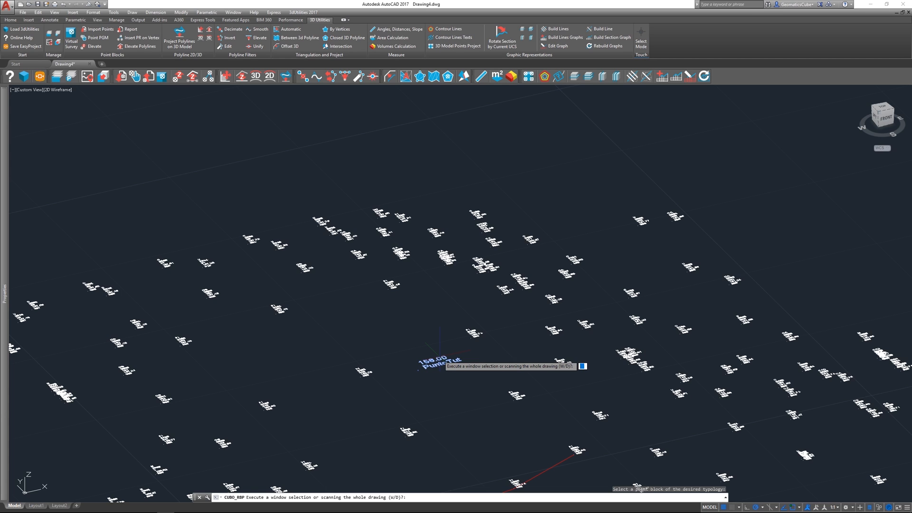
click(335, 185)
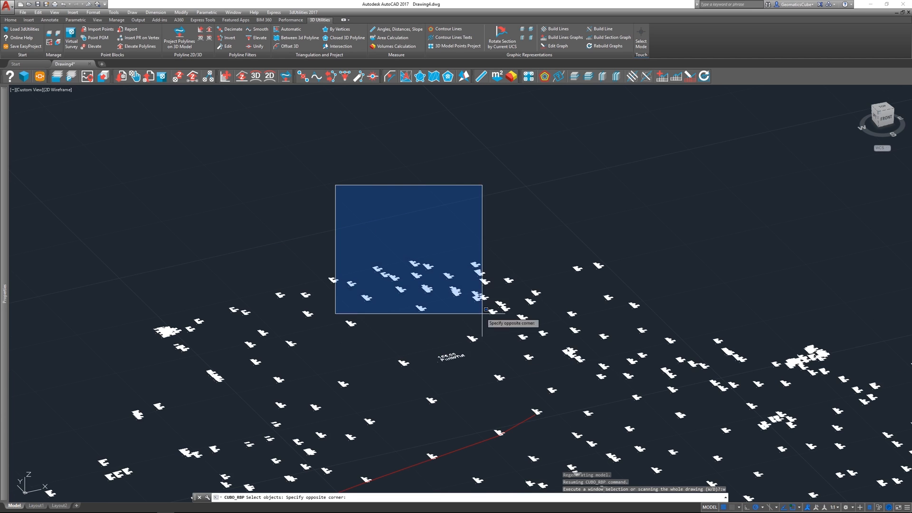
click(607, 380)
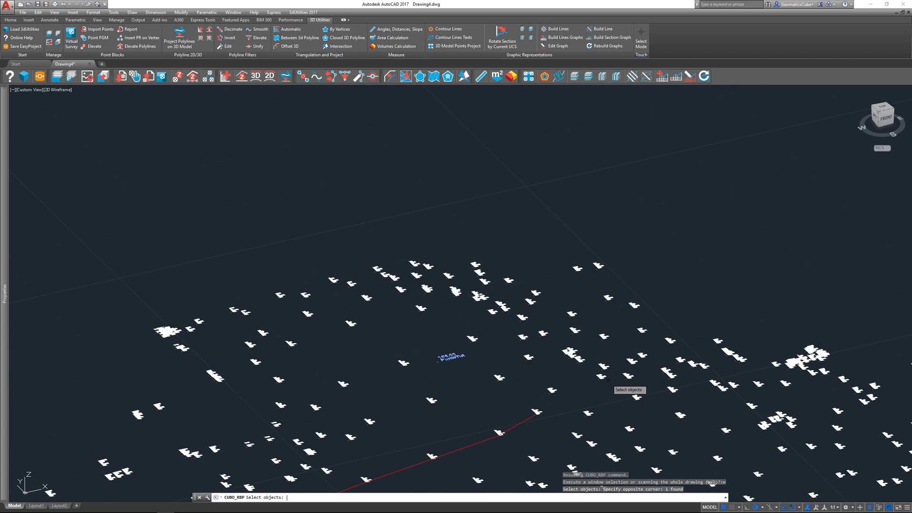
key(Return)
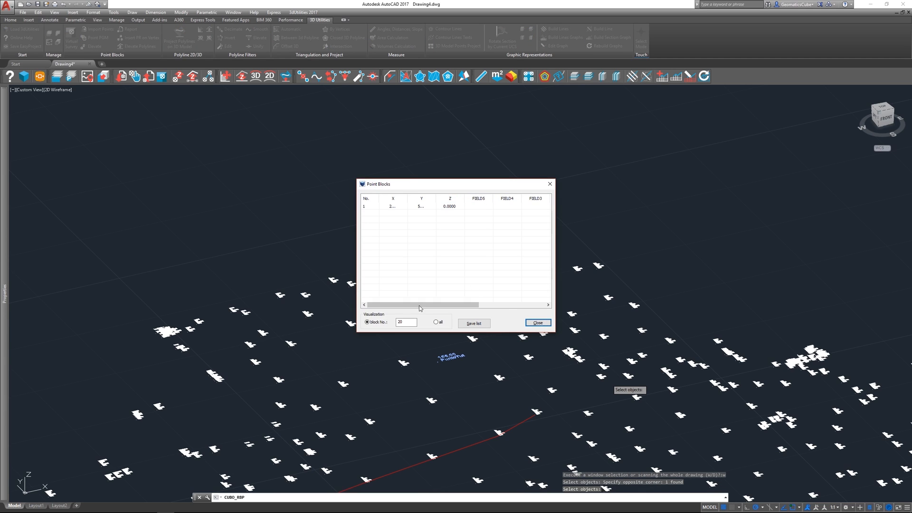
Step: Set up a space-separated export of the point list to the Desktop as CubeReportBlocks.txt, and cancel it without saving
click(475, 323)
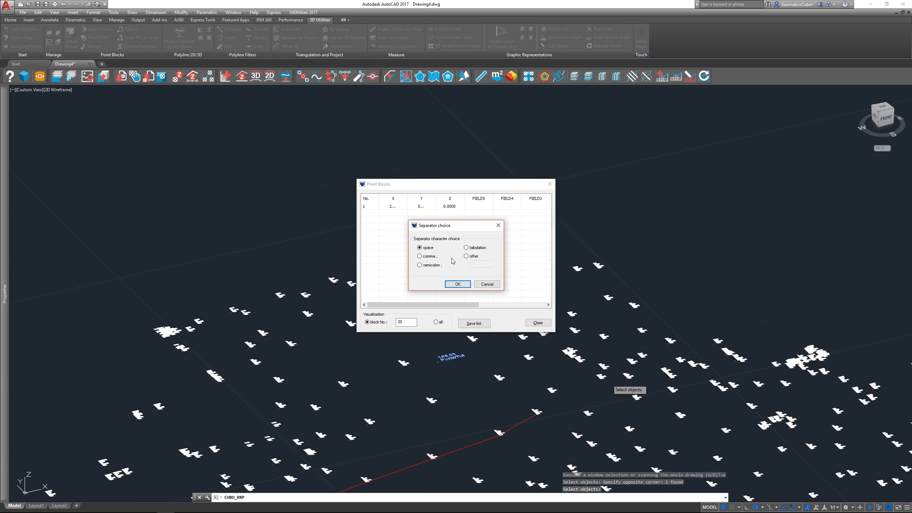
click(458, 284)
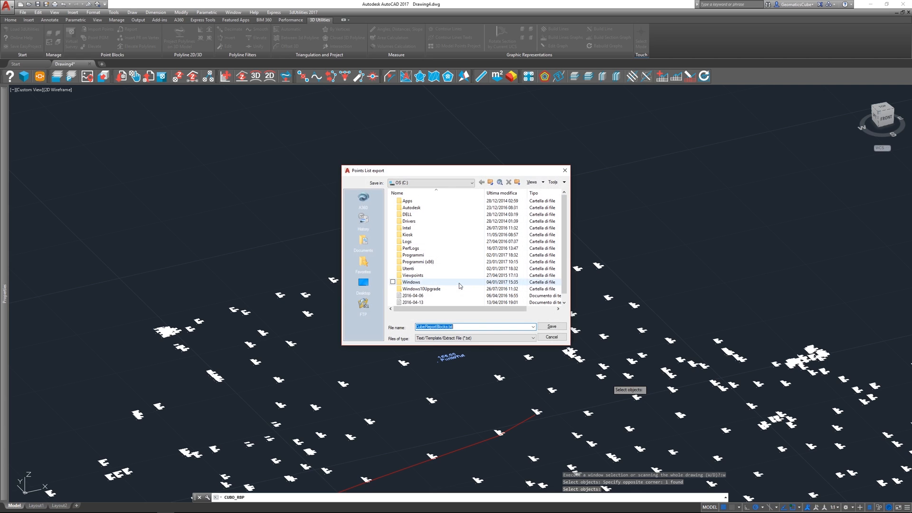
click(363, 284)
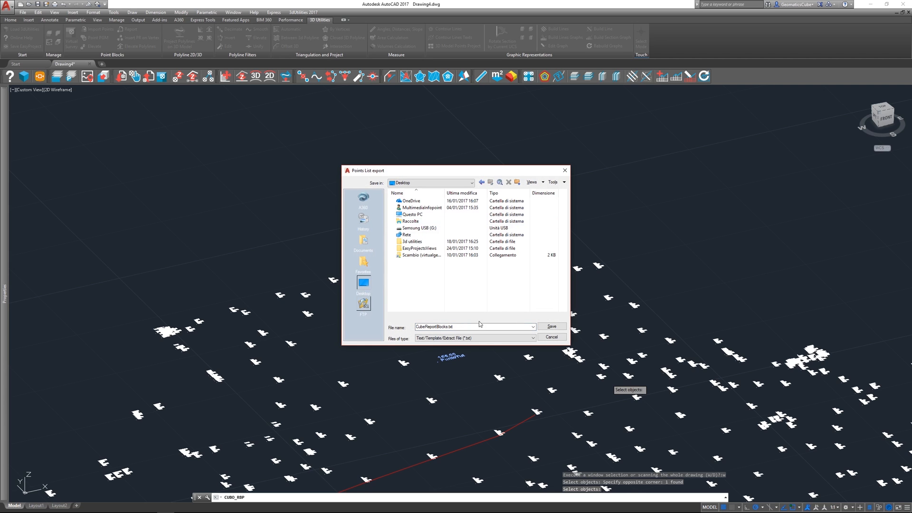
click(550, 338)
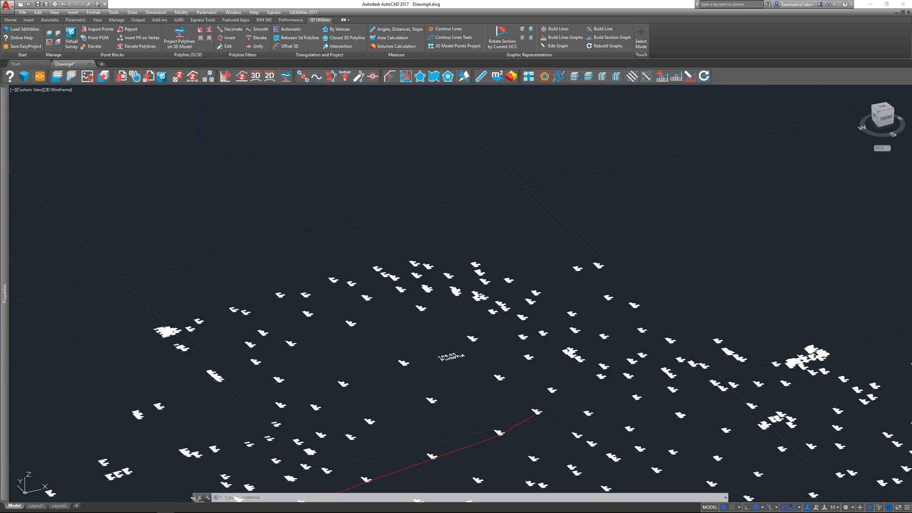
scroll(551, 285, down, 5)
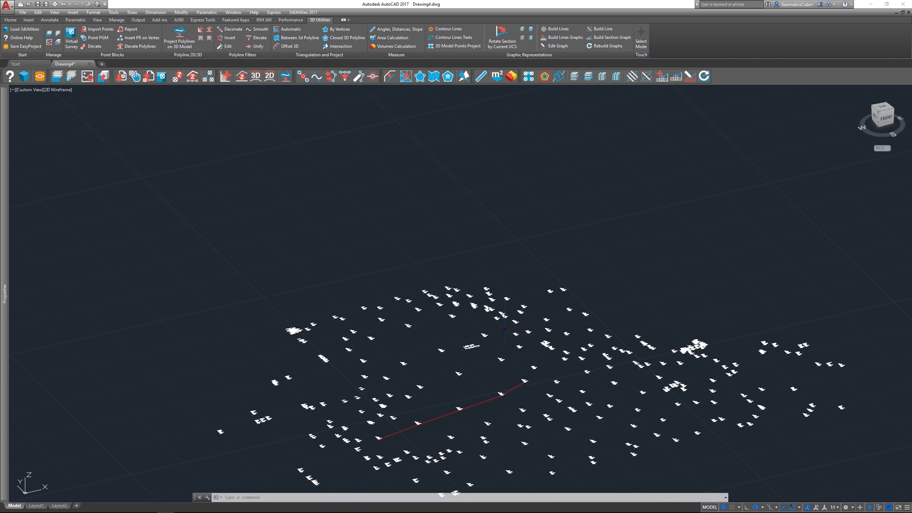
scroll(557, 385, up, 8)
scroll(557, 385, up, 2)
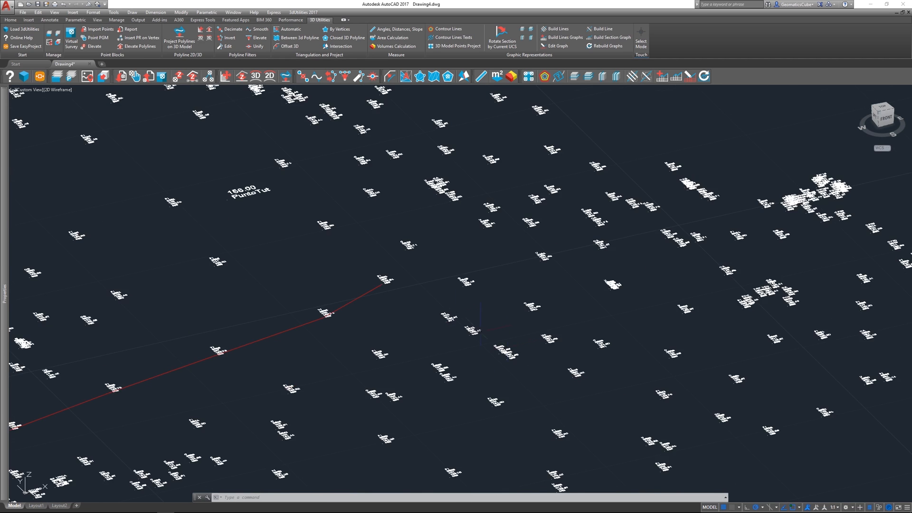
scroll(427, 281, up, 3)
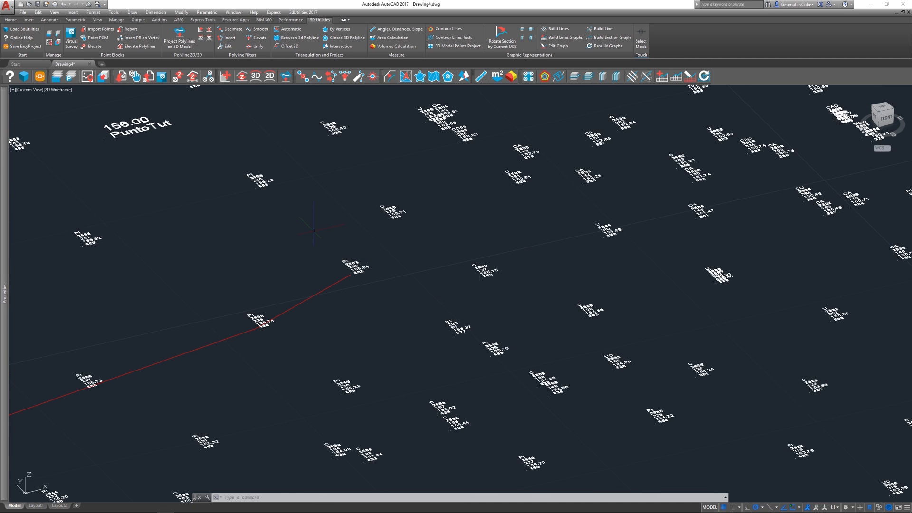